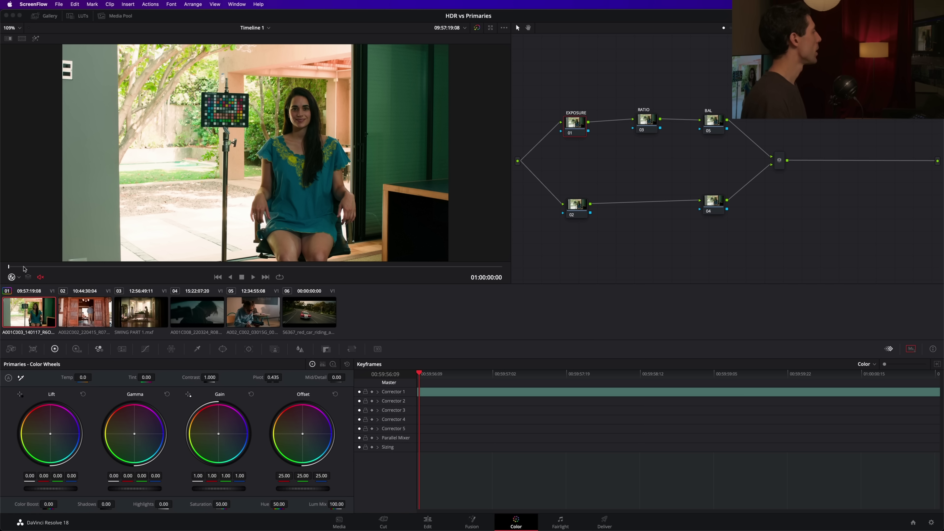
Step: Raise the EXPOSURE node's Offset to 27.20 in the primaries color wheels
left_click(60, 350)
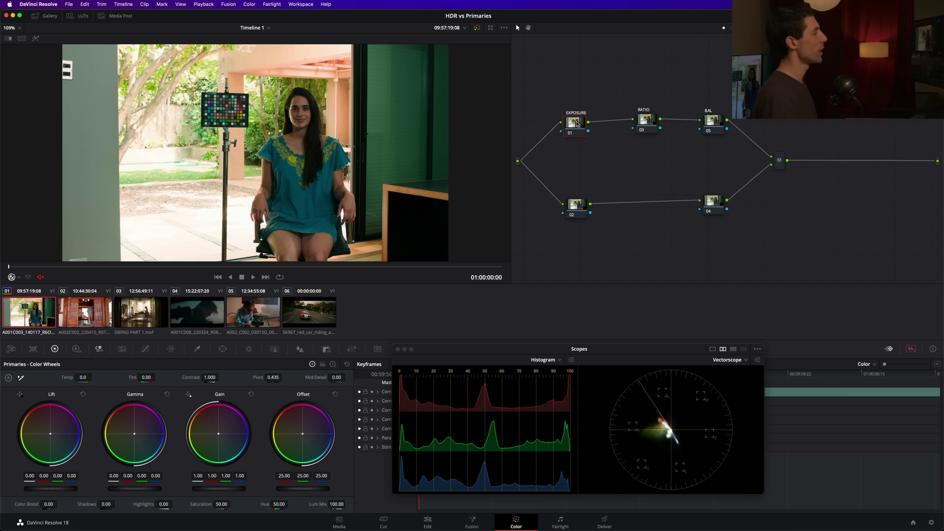
left_click_drag(578, 124, 579, 125)
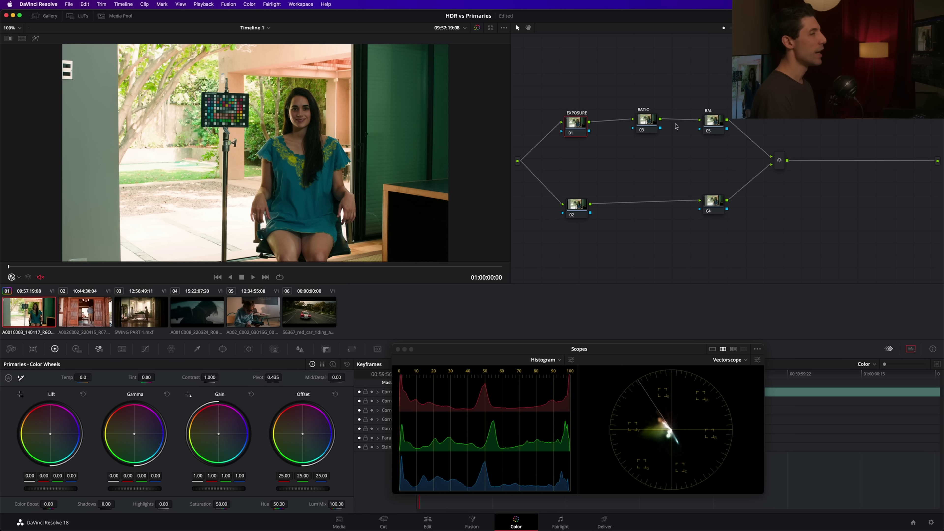
key("super+s")
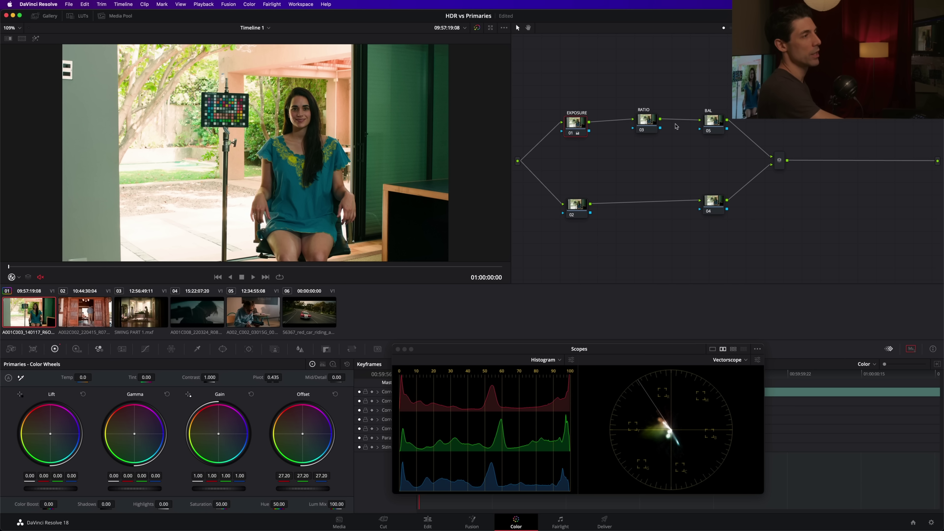
Step: Try lowering the RATIO node's Gain to 0.60 in the primaries and undo it
left_click(643, 121)
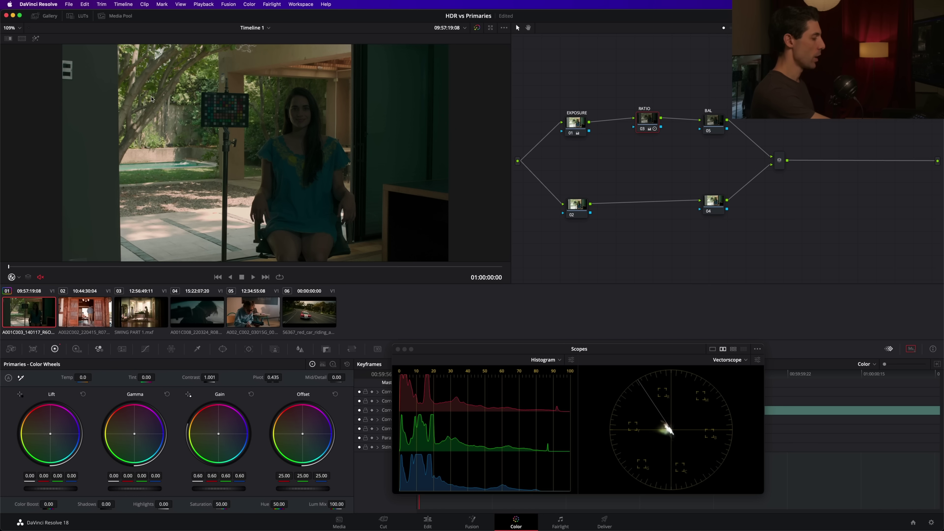
key("super+z")
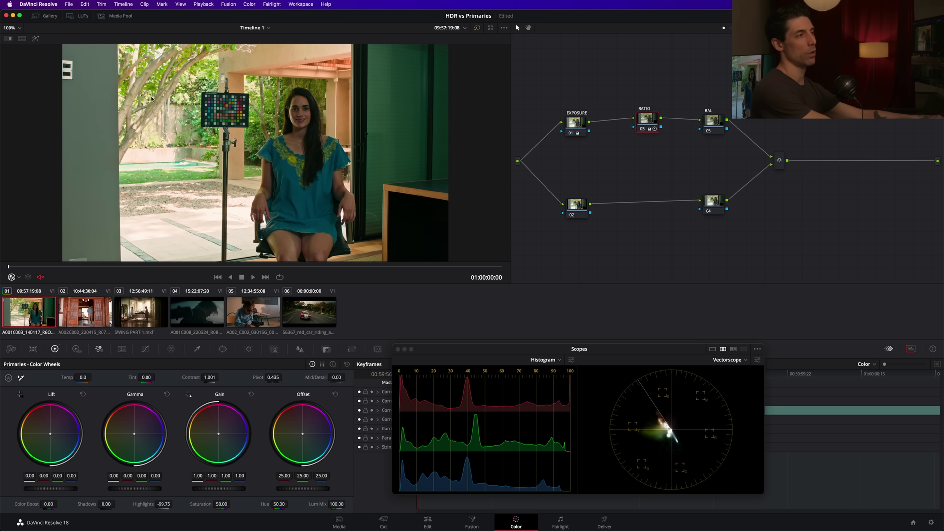
Step: Lower the RATIO node's Highlights to -98.35 and compare the image with the node disabled and enabled
key("super+d")
key("super+d")
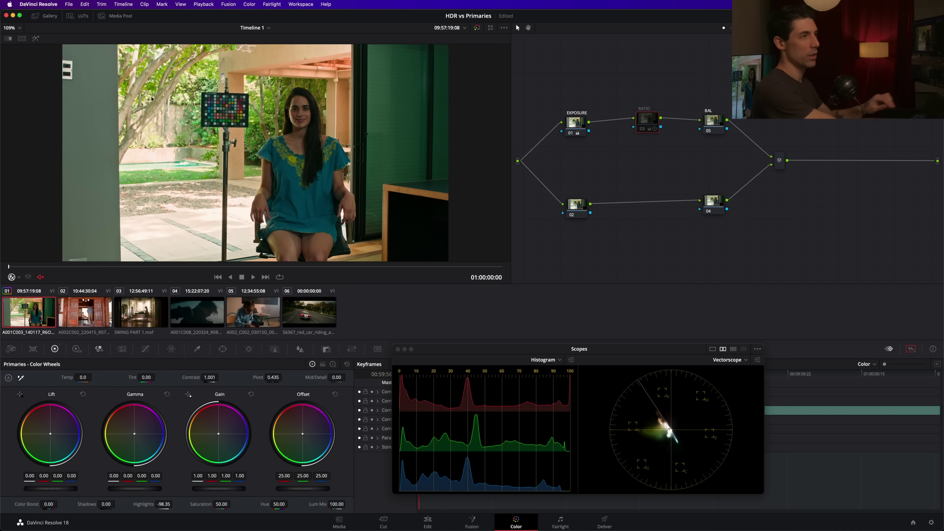
key("ctrl+d")
key("ctrl+d")
key("ctrl+d")
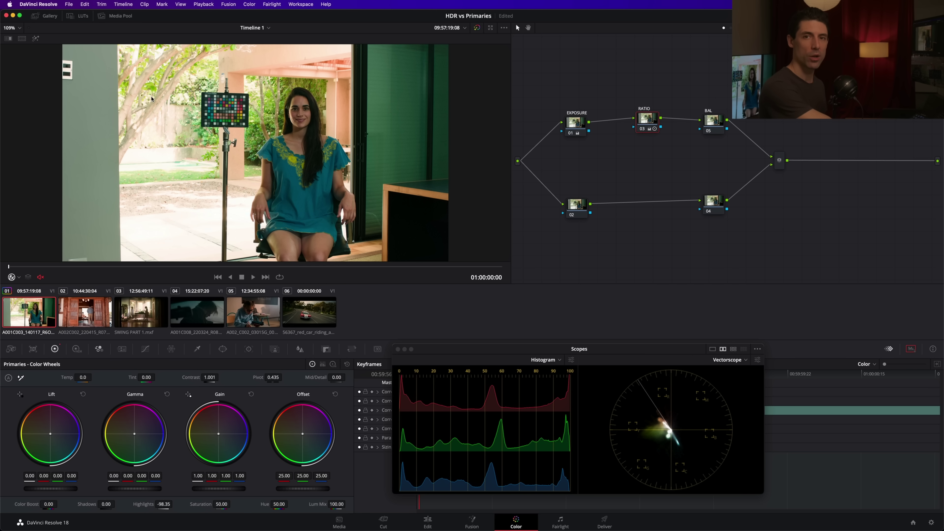
key("ctrl+d")
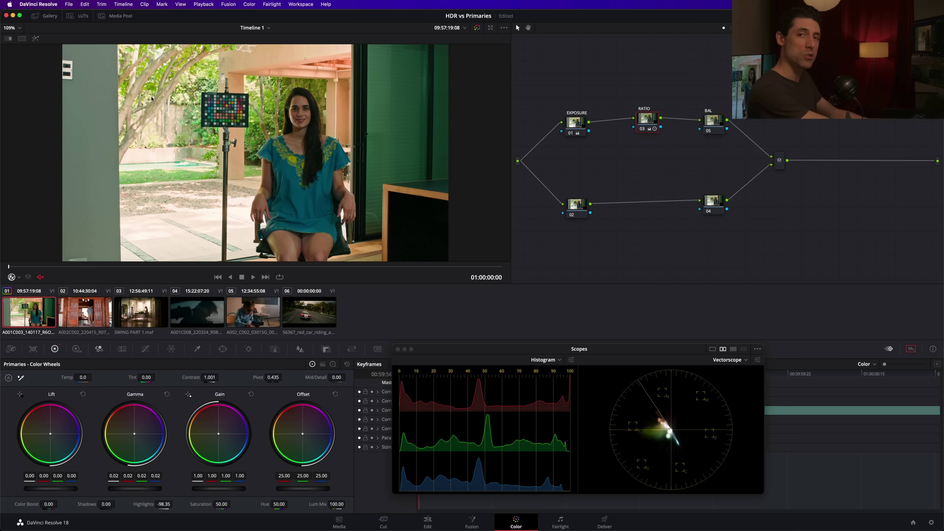
Step: Compare the RATIO node off and on with Gamma at 0.02, and revert its Gamma and Highlights adjustments
key("super+d")
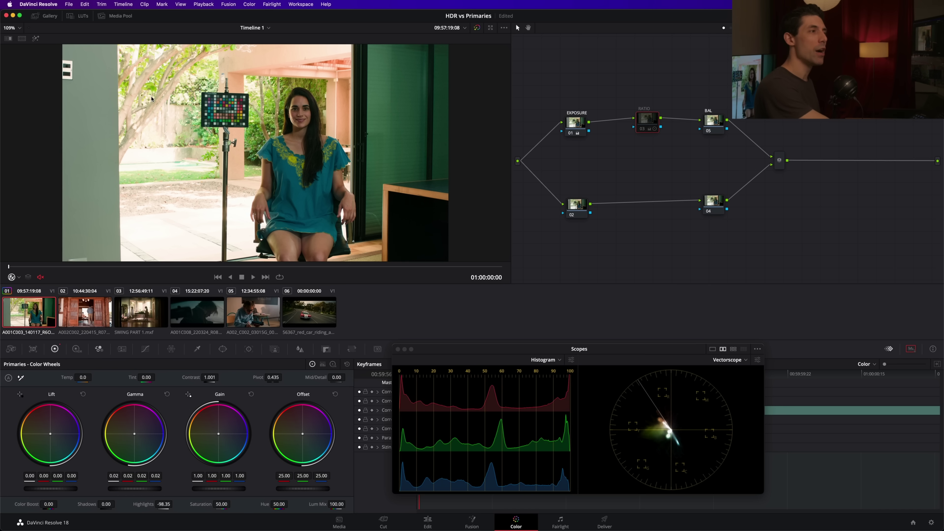
key("super+d")
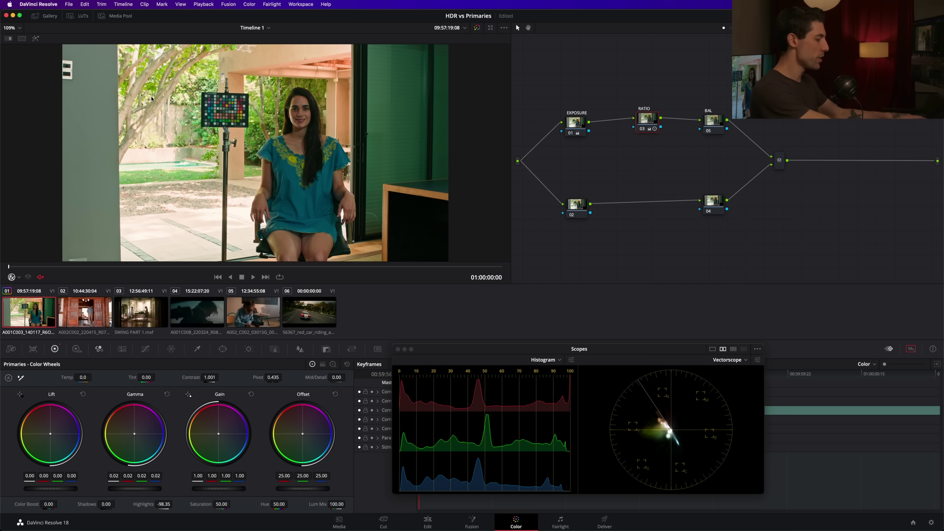
key("super+z")
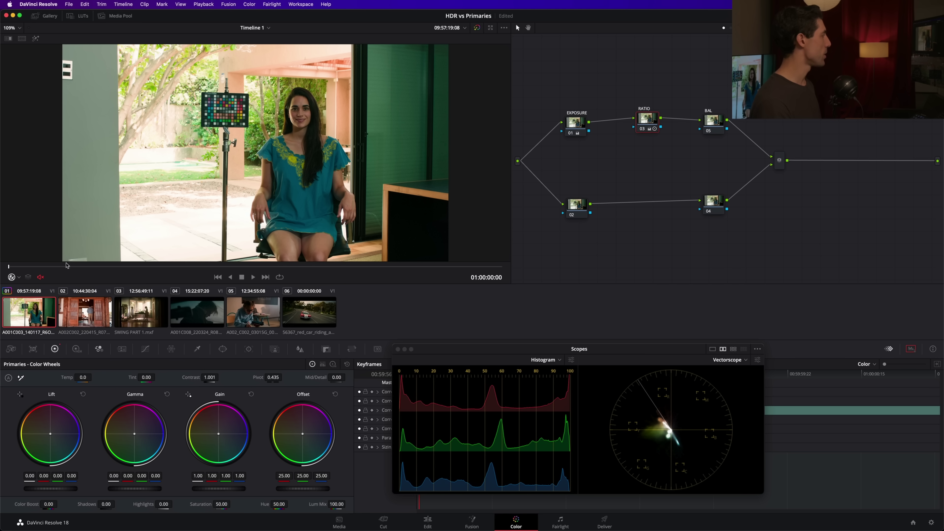
Step: Compare the Primaries color wheels with the High Dynamic Range color wheels, ending on the HDR set
left_click(77, 349)
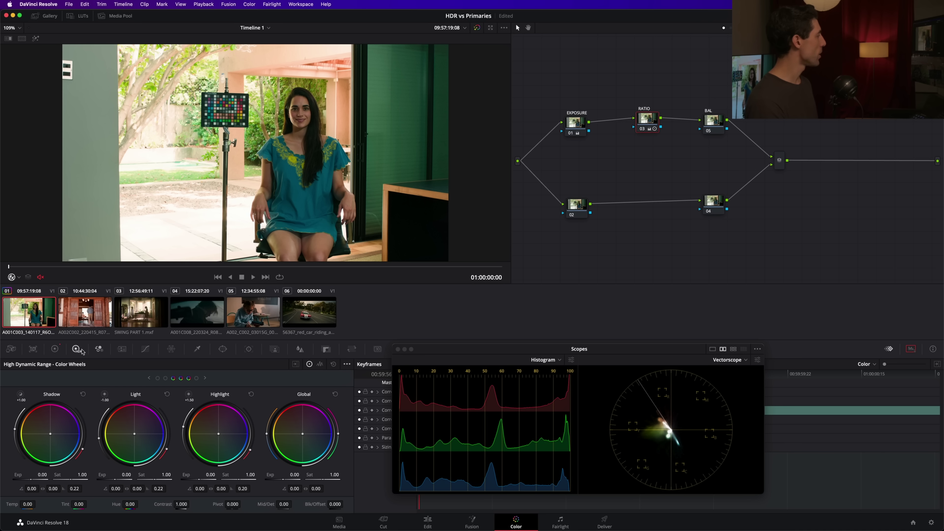
left_click(55, 349)
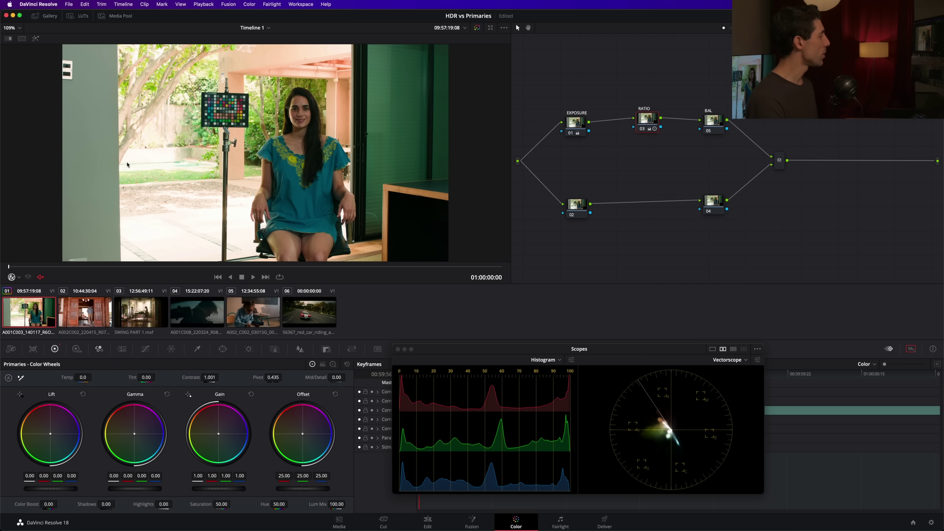
left_click(77, 350)
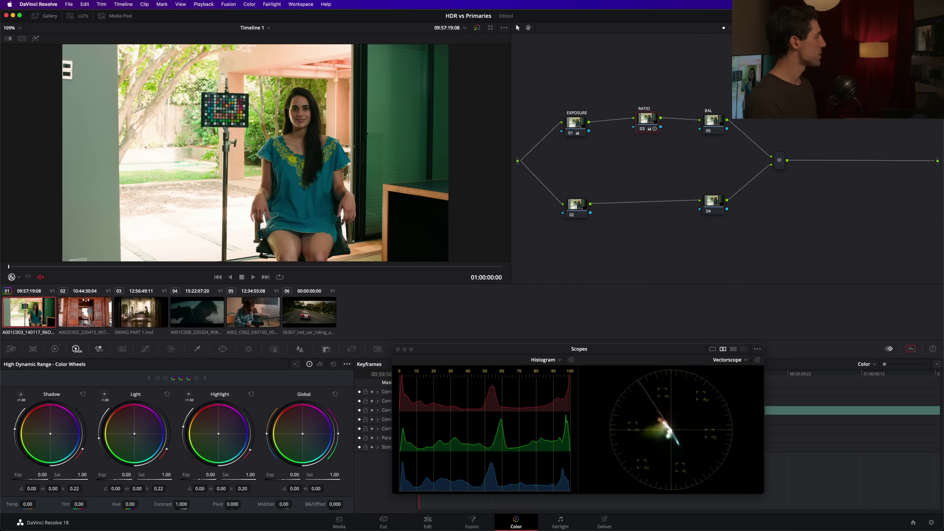
left_click(55, 350)
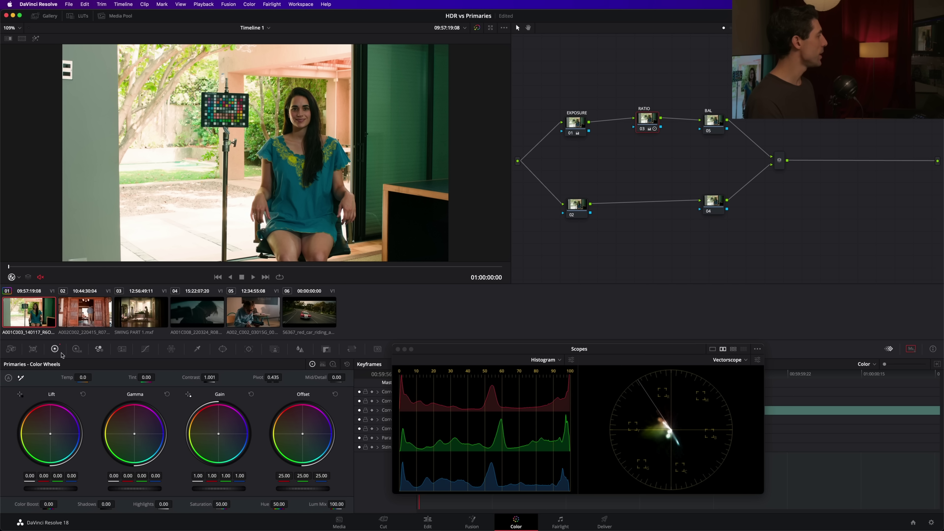
left_click(74, 351)
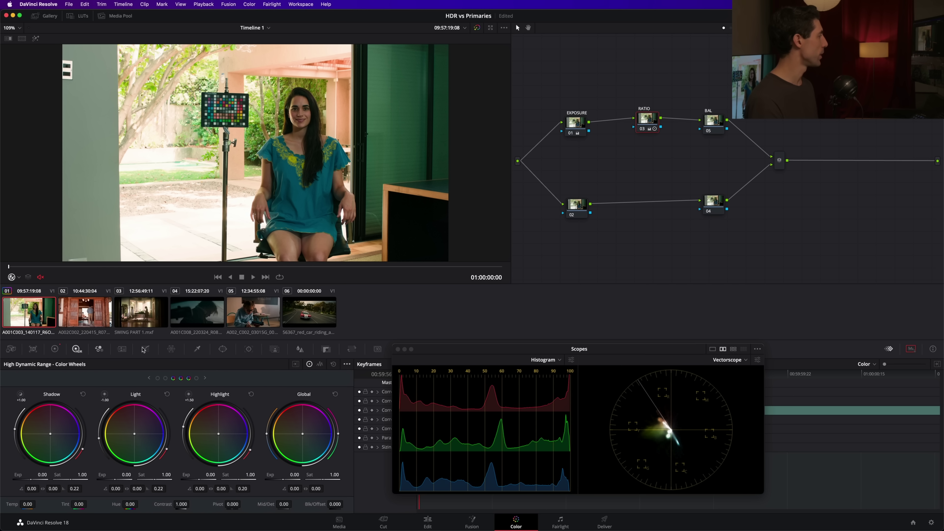
Step: Browse the HDR zone wheels from darkest to brightest and show the Light, Highlight and Specular zones
left_click(149, 378)
left_click(149, 378)
left_click(205, 378)
left_click(206, 378)
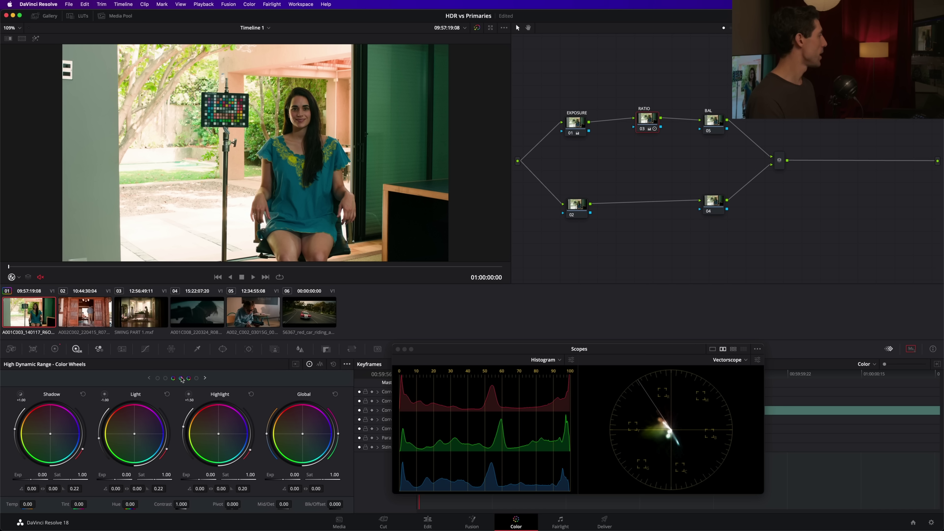
left_click(206, 378)
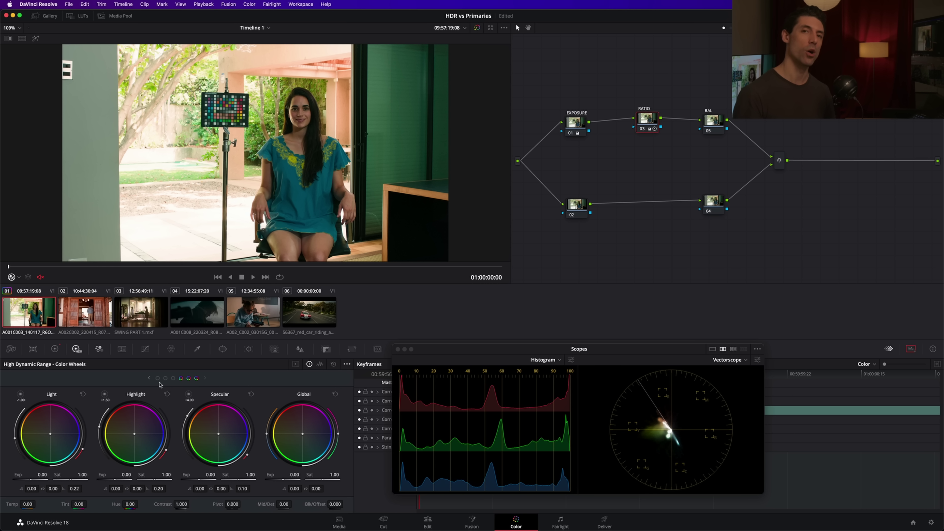
Step: Reset the RATIO node's grade and lower its HDR Highlight zone exposure to -1.88
key("super+s")
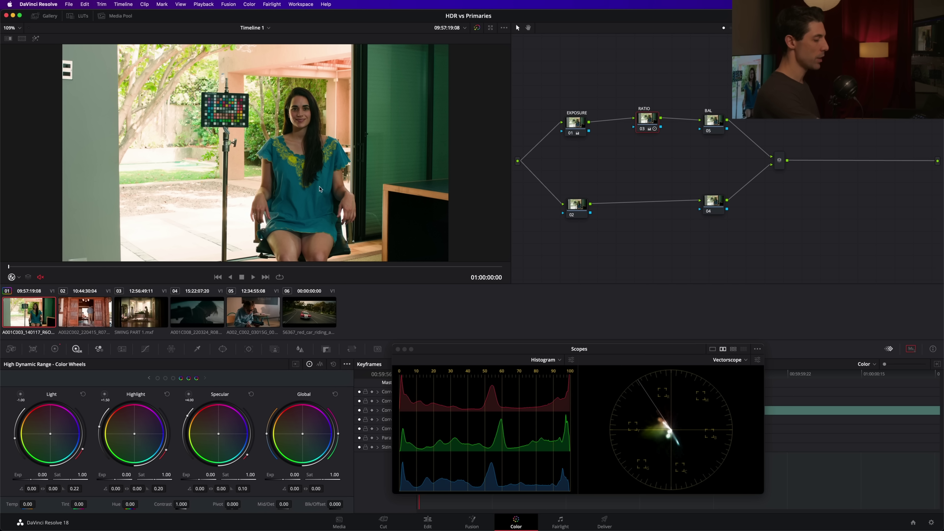
key("shift+Home")
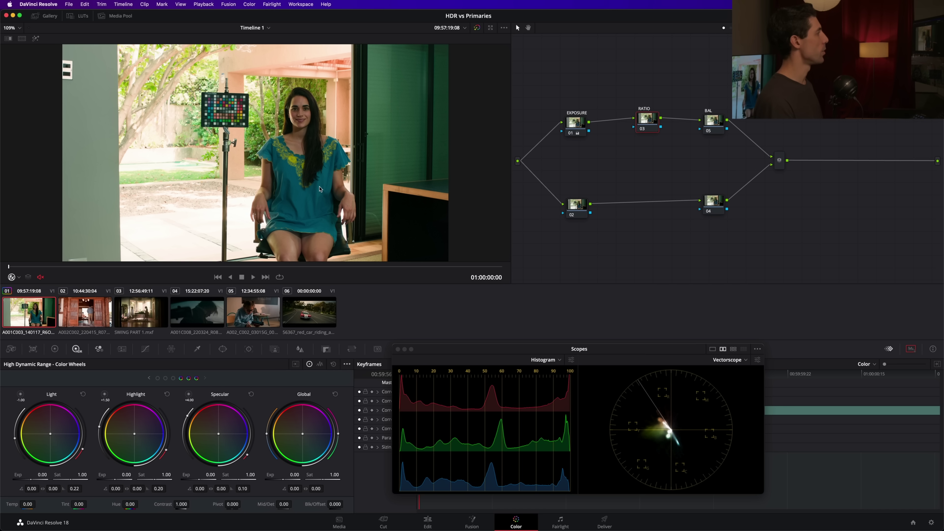
left_click(646, 123)
left_click_drag(647, 124, 648, 123)
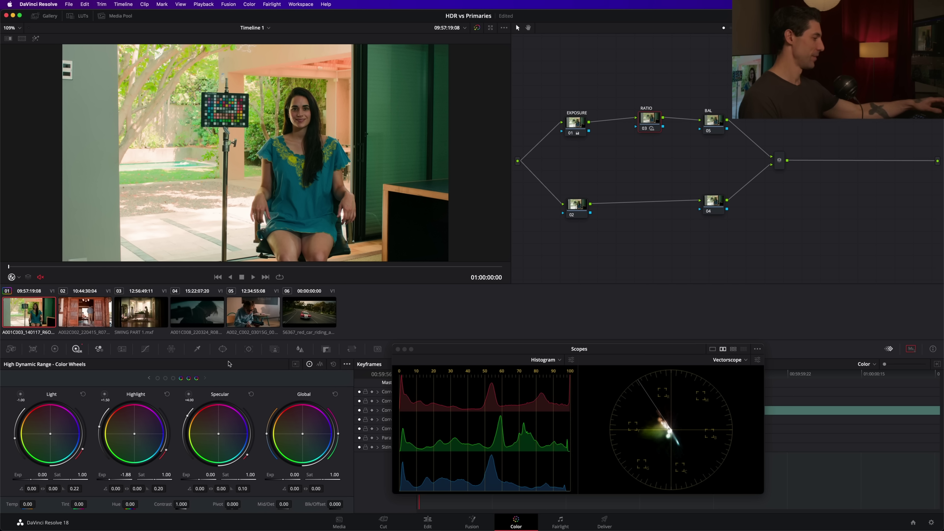
Step: Vary the RATIO node's HDR Highlight exposure between -0.02 and -1.97 to compare the effect, settling on -1.81
key("super+z")
key("super+shift+z")
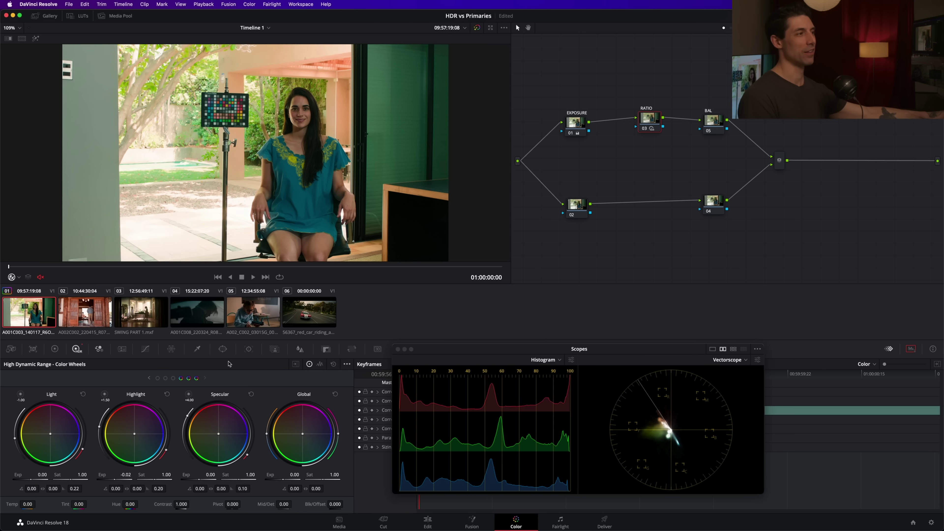
key("super+z")
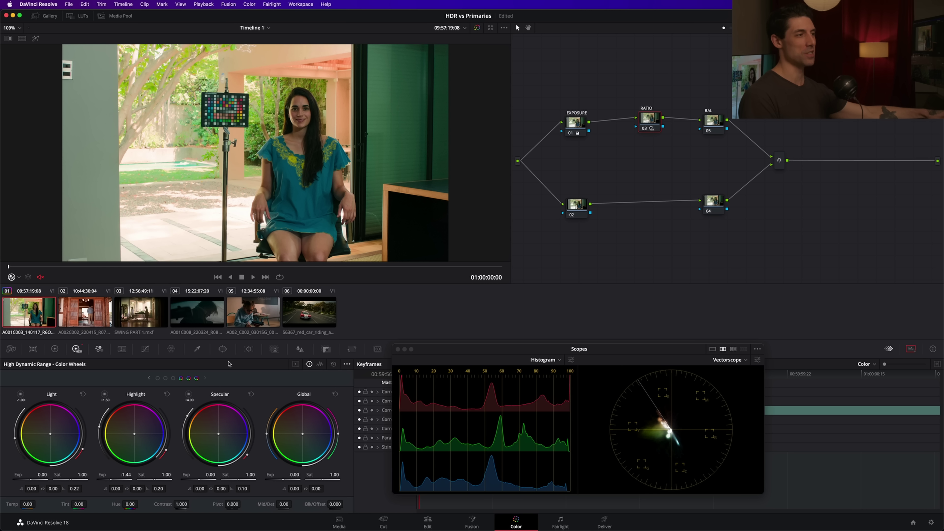
key("super+shift+z")
key("super+shift+z")
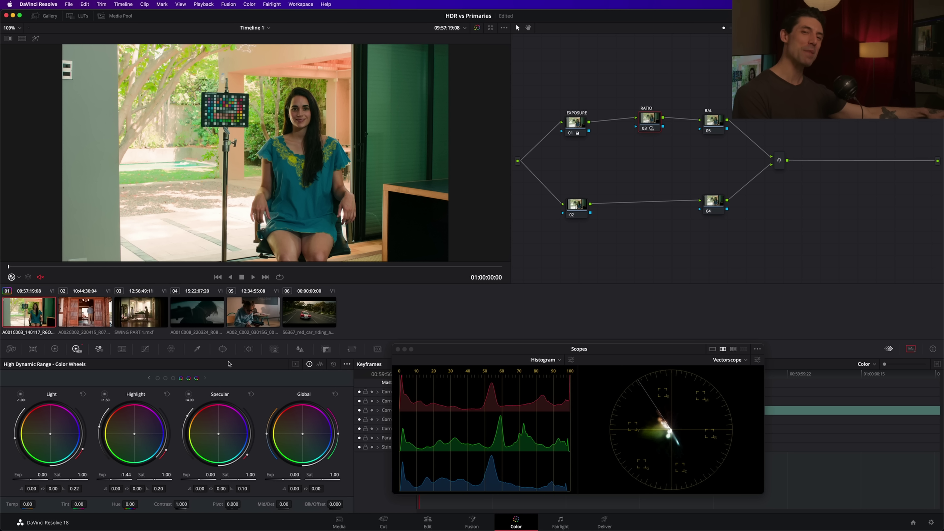
key("super+z")
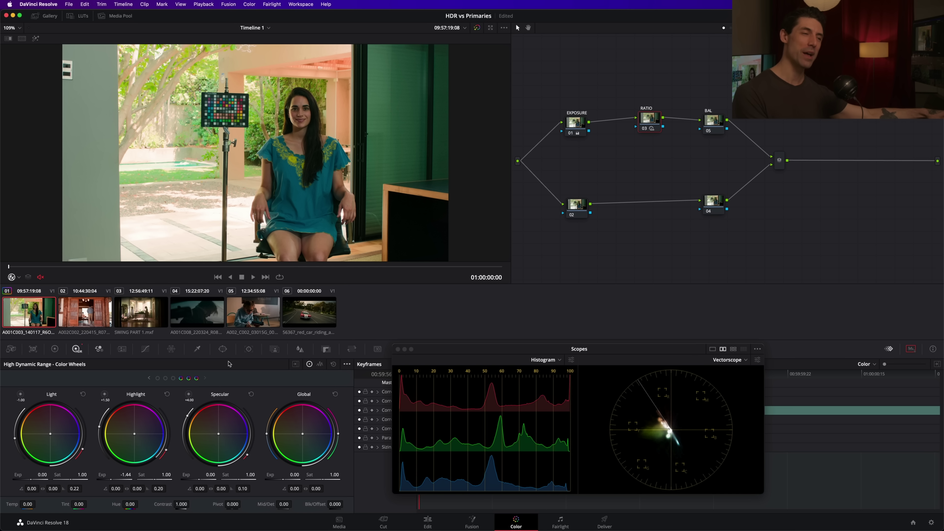
key("super+z")
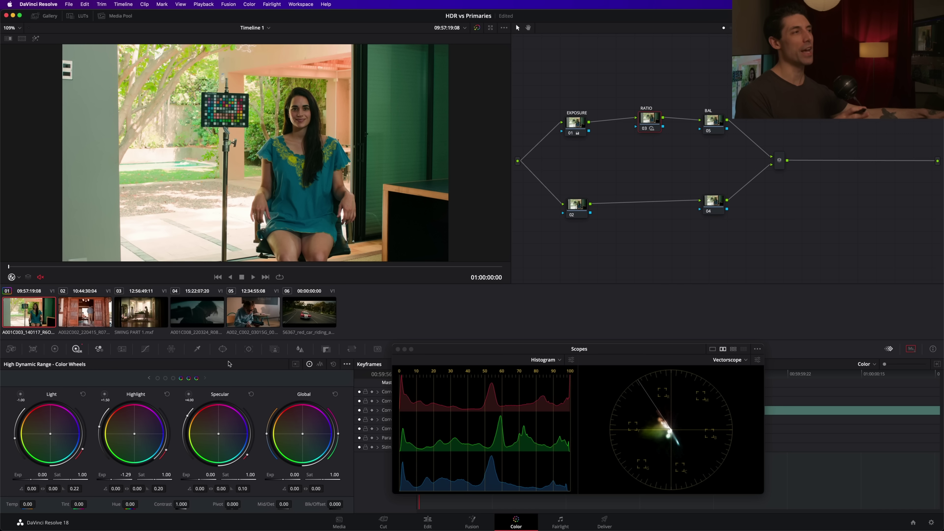
key("super+z")
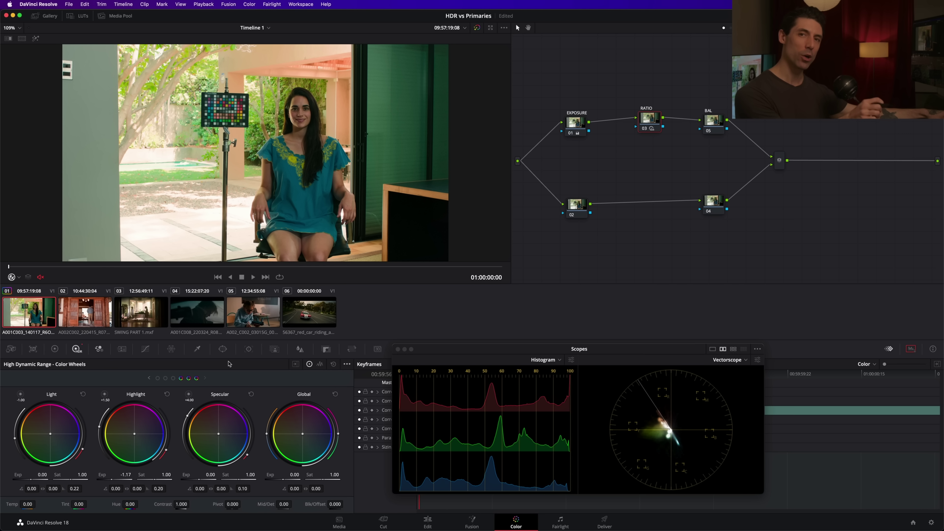
key("super+z")
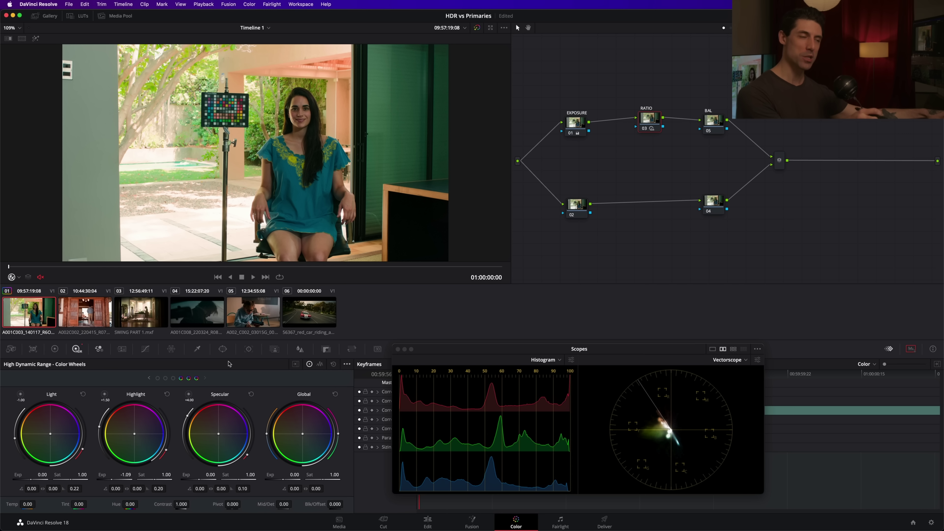
key("super+shift+z")
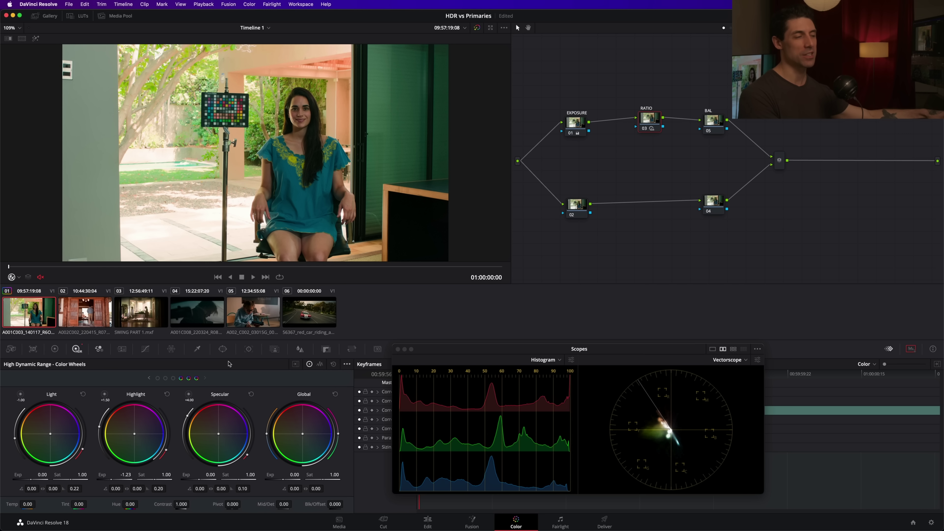
key("super+z")
key("super+z")
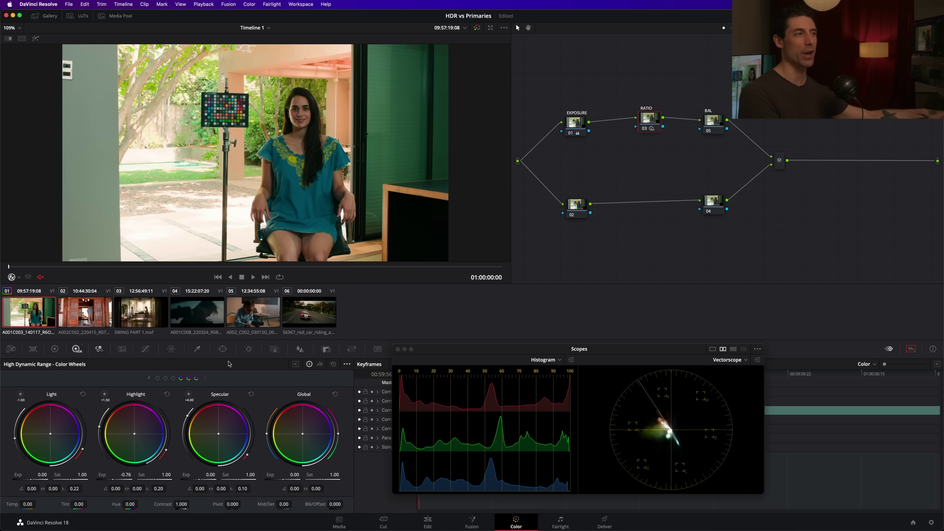
key("super+shift+z")
key("super+shift+z")
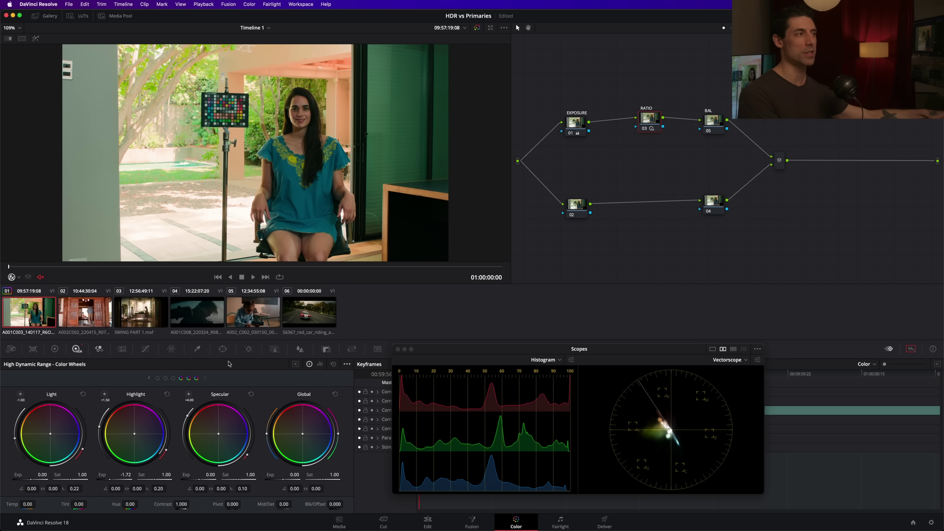
key("super+z")
key("super+shift+z")
key("super+z")
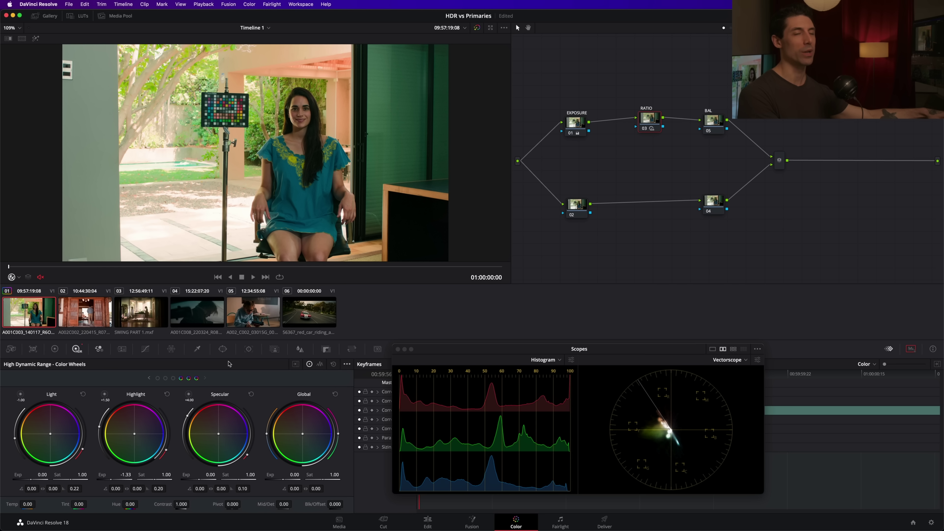
key("super+shift+z")
key("super+z")
key("super+shift+z")
key("super+shift+z")
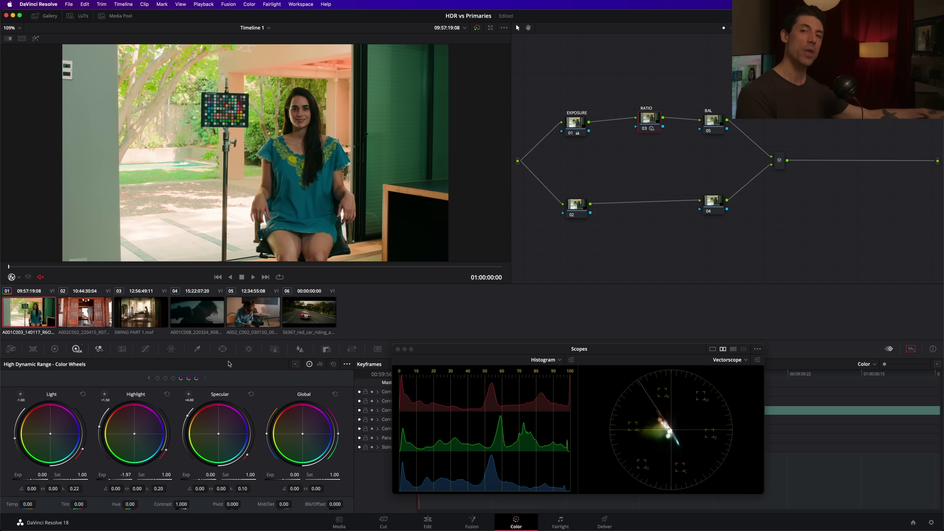
key("super+z")
key("super+z")
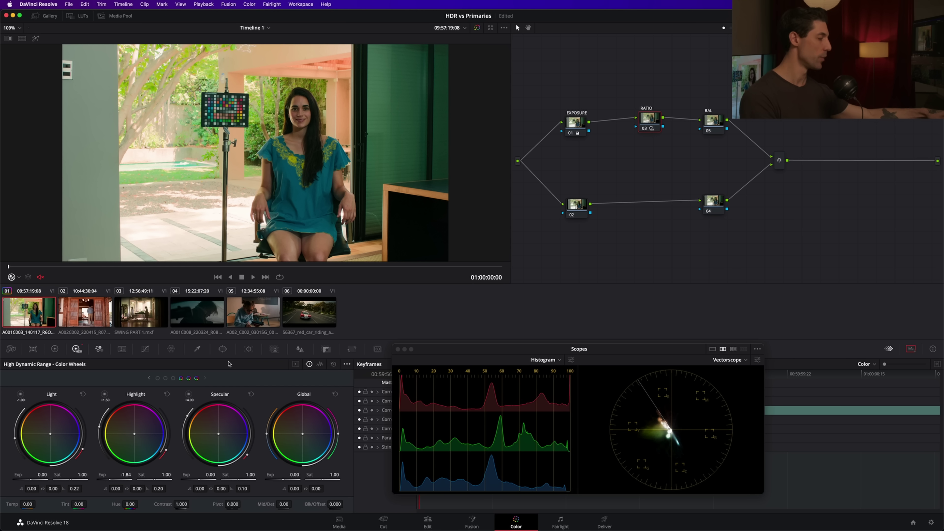
key("super+z")
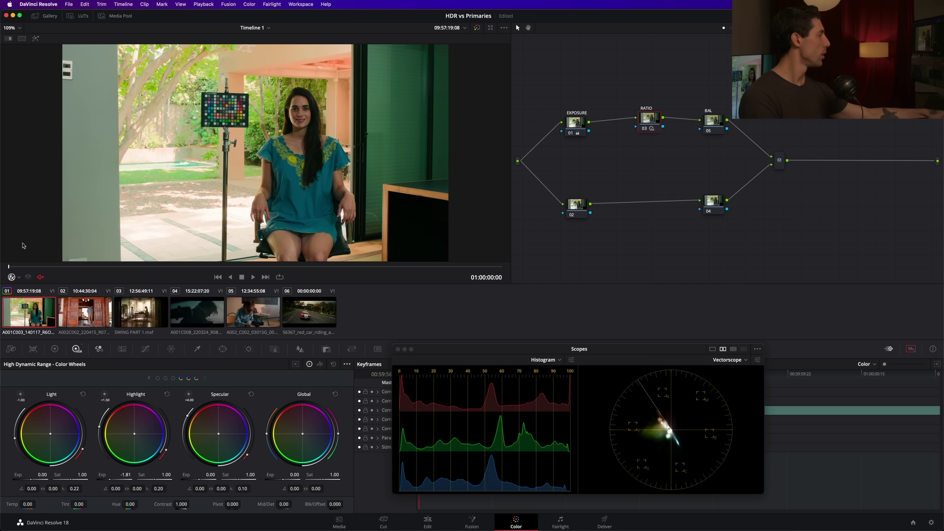
Step: Expand the High Dynamic Range palette to show its zones graph, close the floating Scopes window, and save the project
left_click(296, 364)
left_click_drag(426, 350, 380, 303)
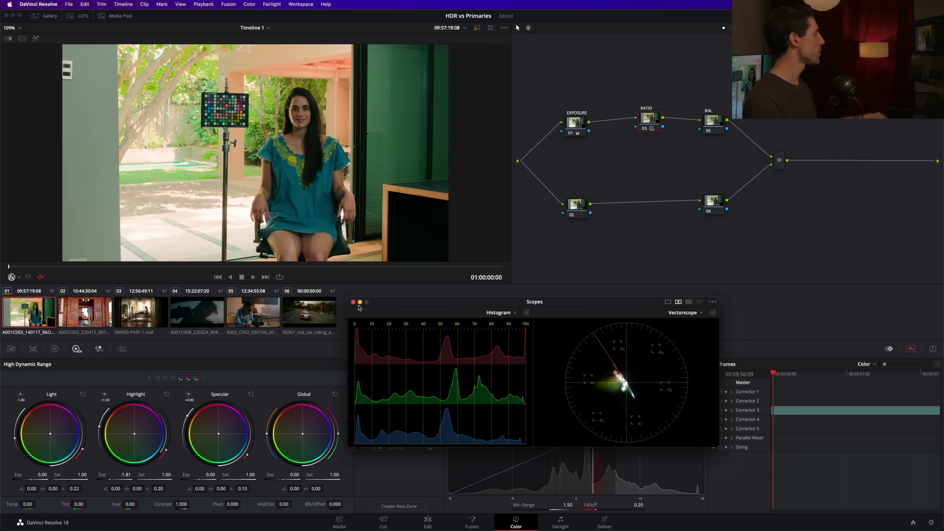
left_click(354, 301)
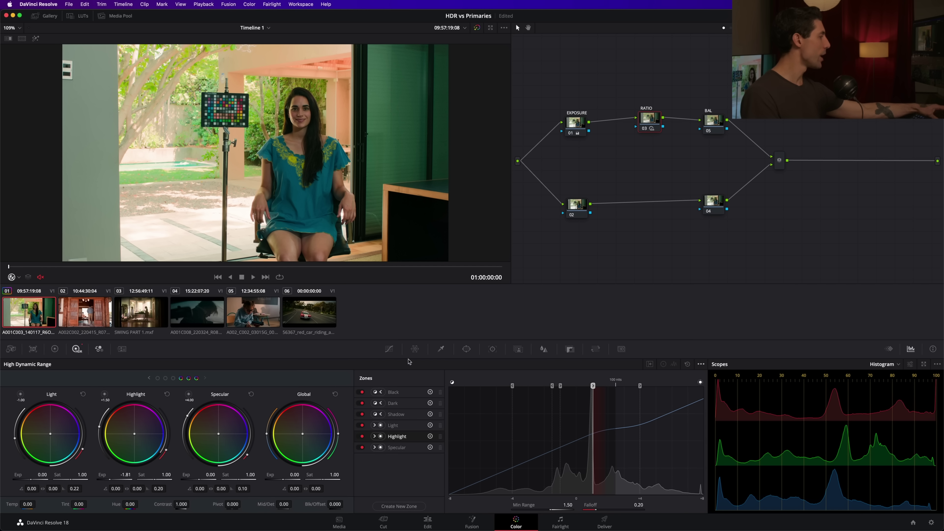
key("super+s")
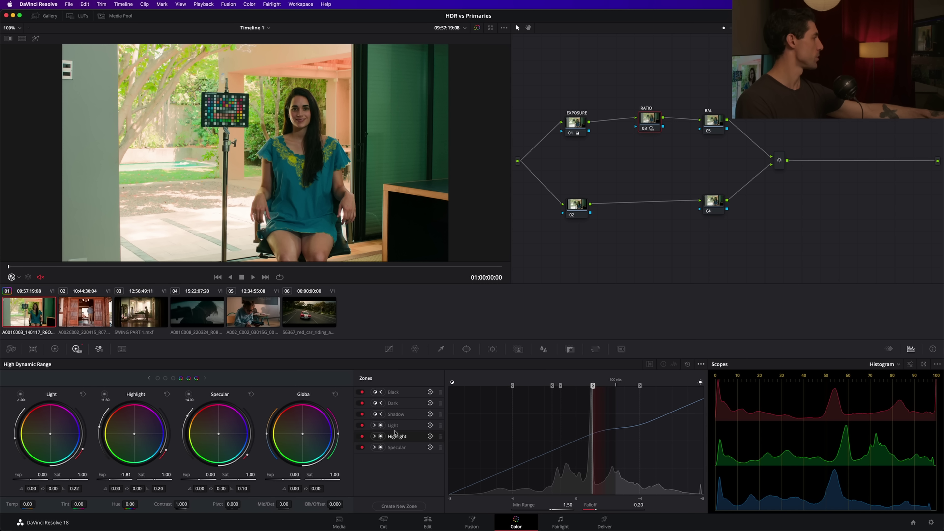
Step: Experiment with where the HDR Highlight zone begins, bringing its min range to 1.21 and its exposure to -0.87
key("super+z")
scroll(394, 430, "up", 1)
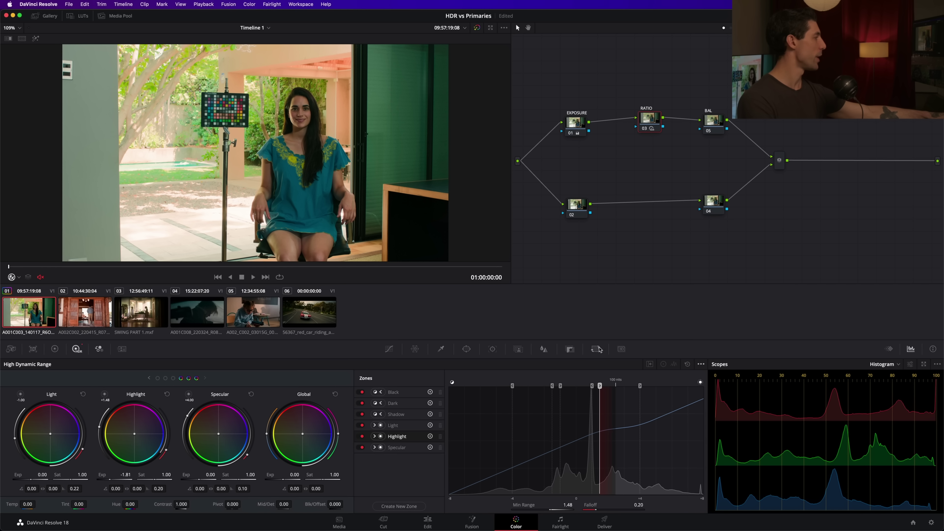
mouse_move(601, 385)
left_mouse_down()
mouse_move(613, 385)
mouse_move(573, 383)
mouse_move(601, 385)
left_mouse_up()
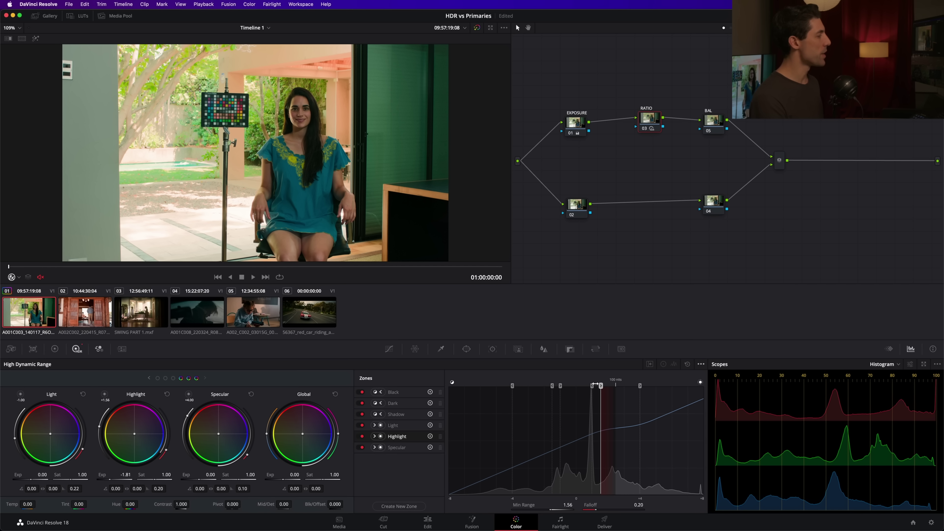
left_click_drag(602, 387, 601, 390)
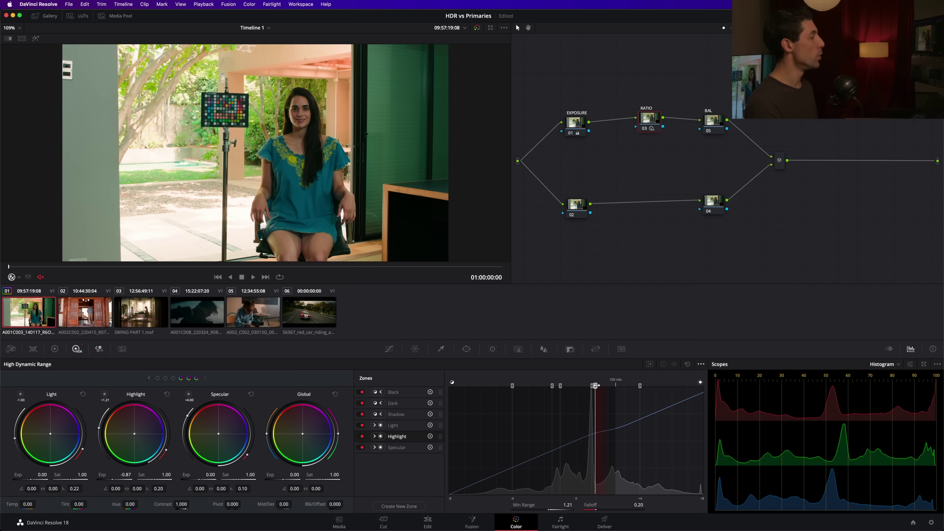
Step: Set the HDR Highlight zone's min range to 1.33 and falloff to 0.23, and save the project
left_click_drag(594, 385, 597, 386)
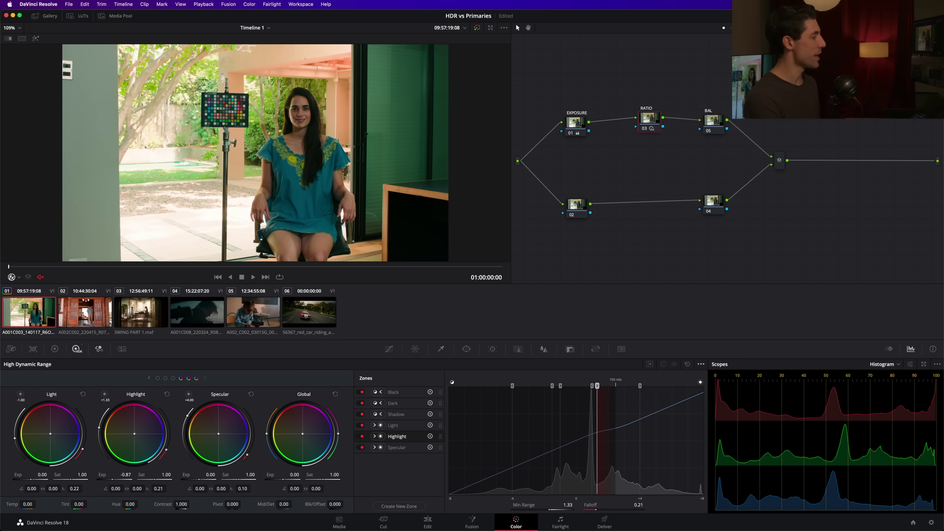
left_click_drag(596, 509, 598, 509)
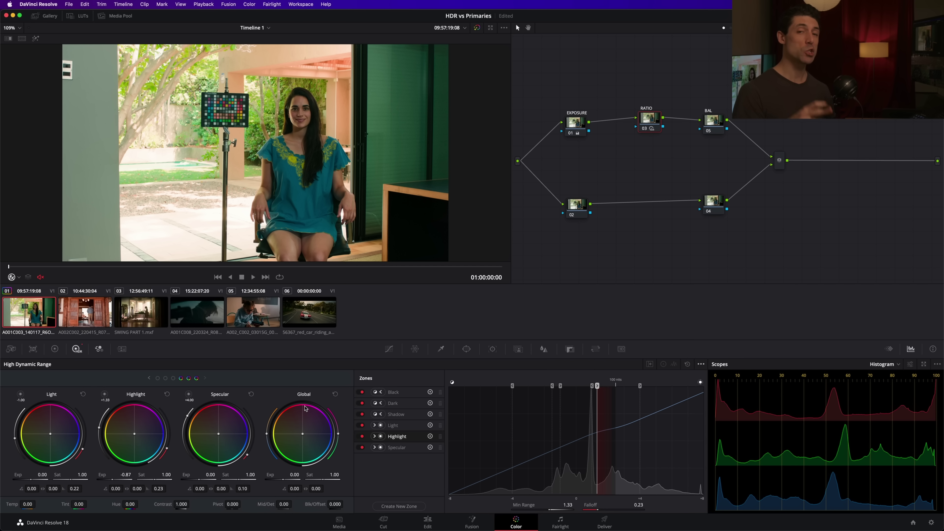
key("super+s")
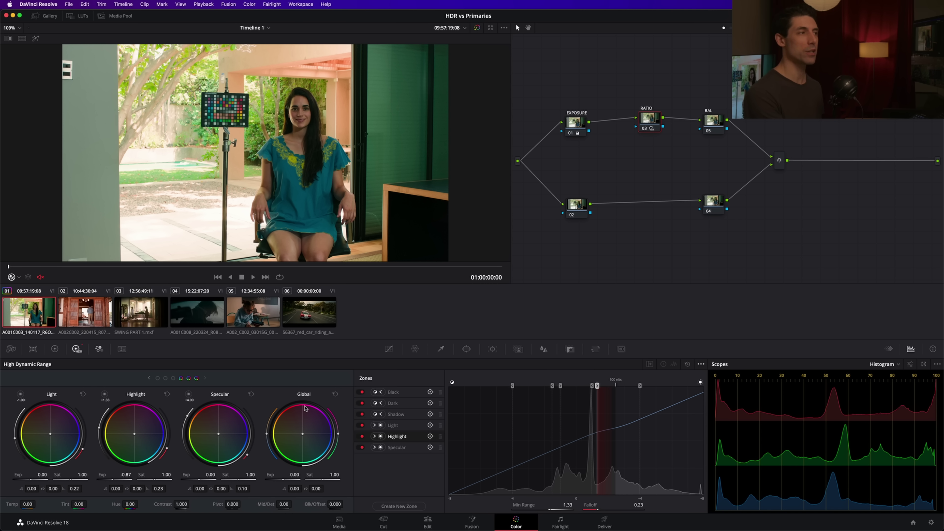
Step: Disable and re-enable the RATIO node to compare the image with and without the HDR highlight recovery
key("ctrl+d")
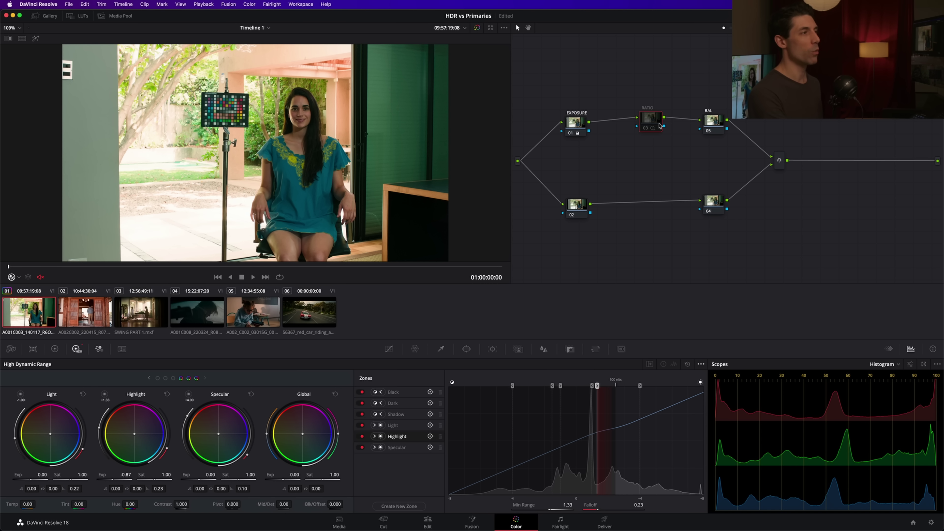
key("super+d")
key("super+d")
key("super+d")
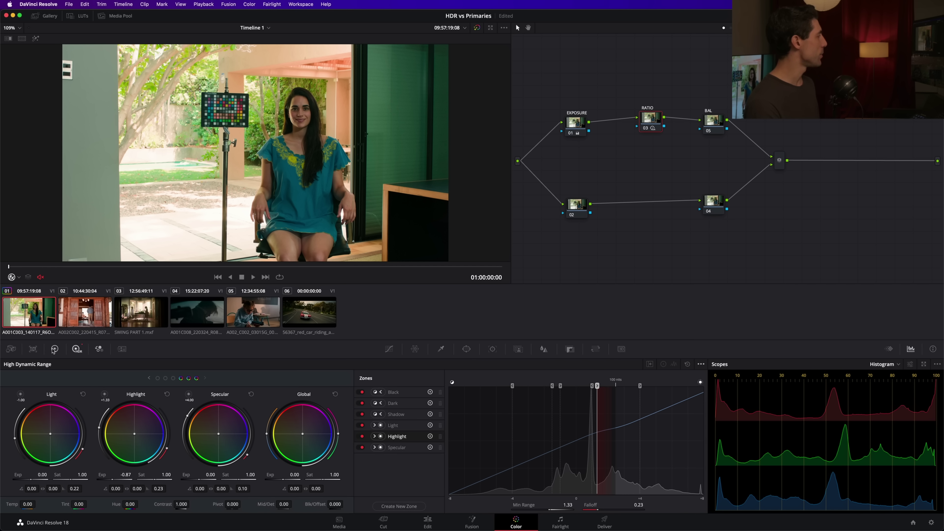
Step: Clear the RATIO node's HDR adjustment and recover its highlights with the Primaries wheels instead, using Highlights -96.47 and Gamma 0.03
left_click(77, 349)
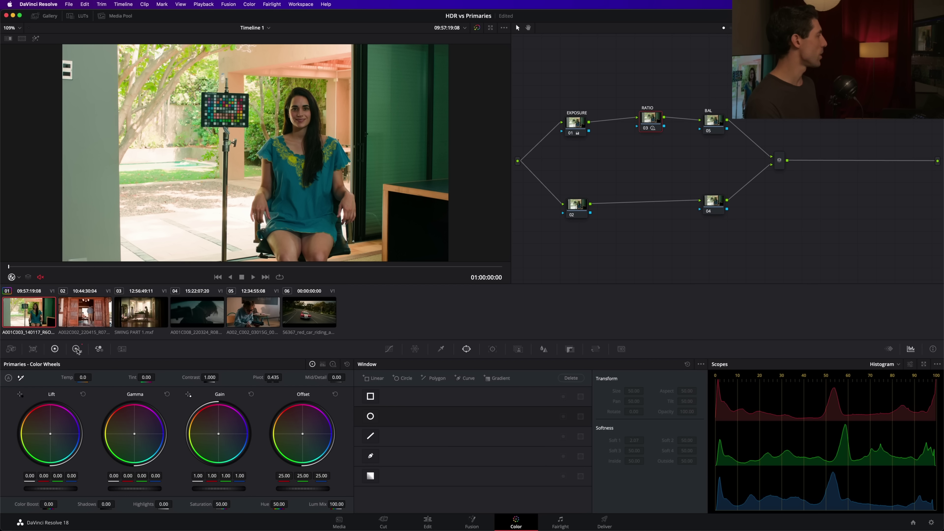
left_click(77, 349)
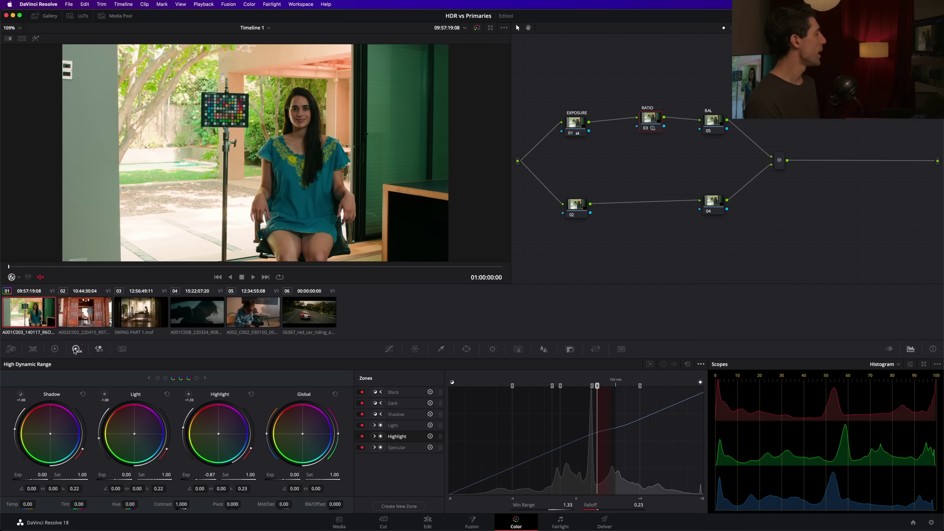
left_click(55, 349)
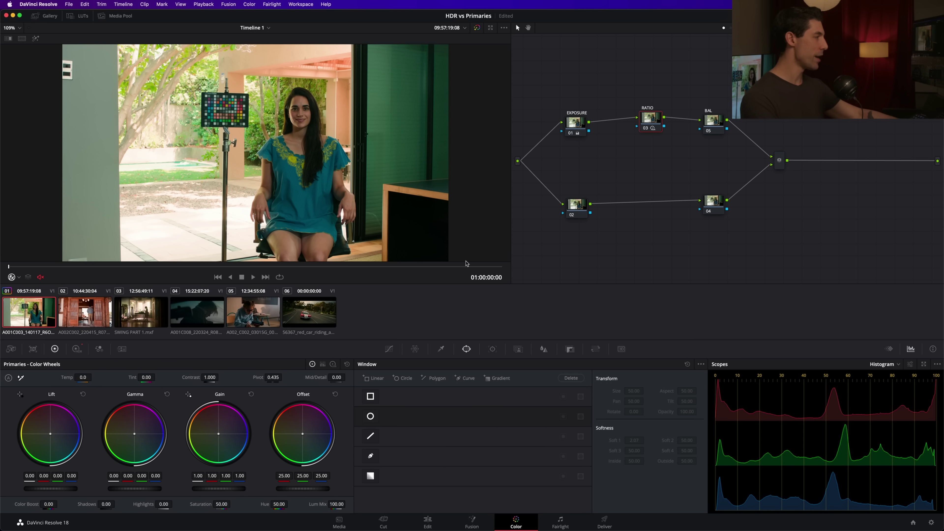
key("super+z")
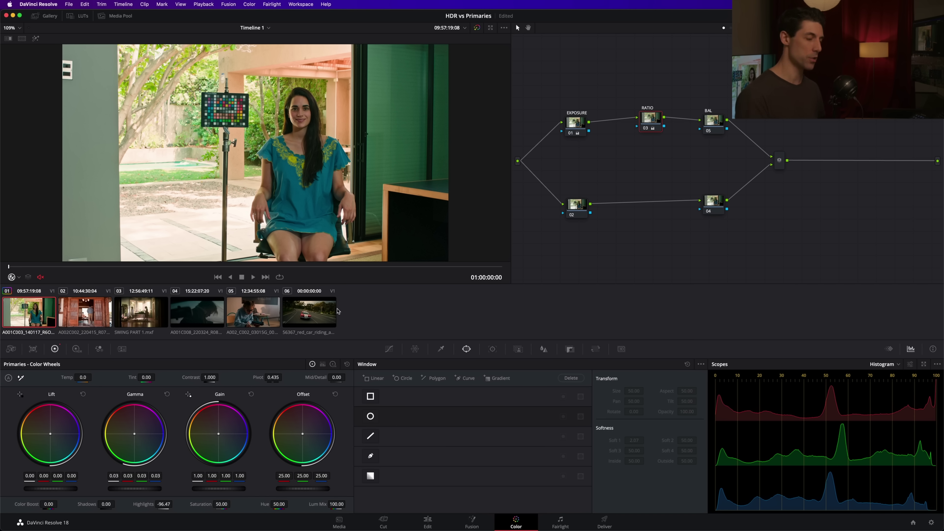
Step: Toggle the RATIO node off and on to compare the image before and after the Primaries highlight recovery
key("super+d")
key("super+d")
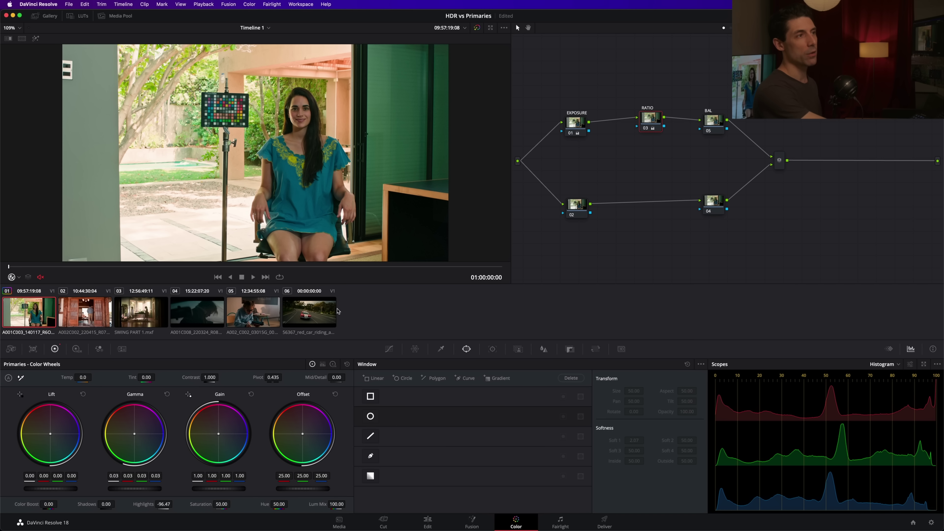
key("super+d")
key("super+d")
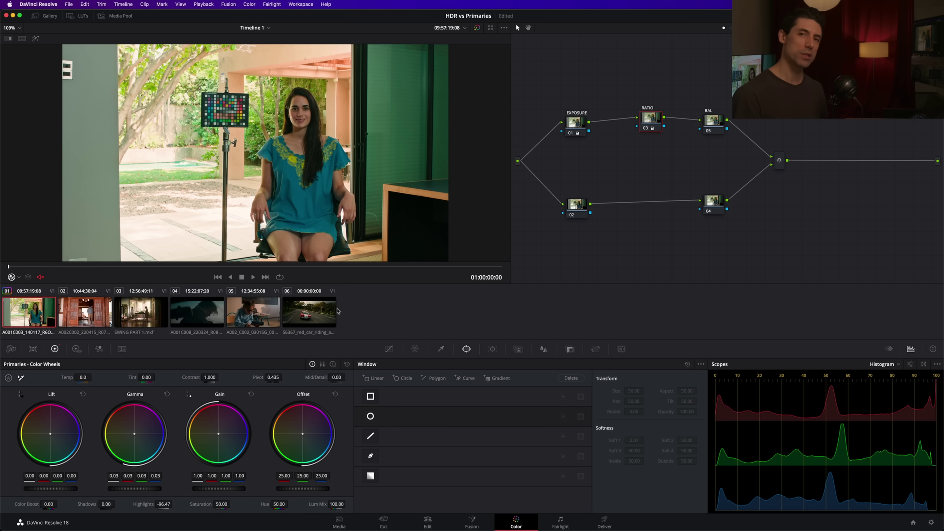